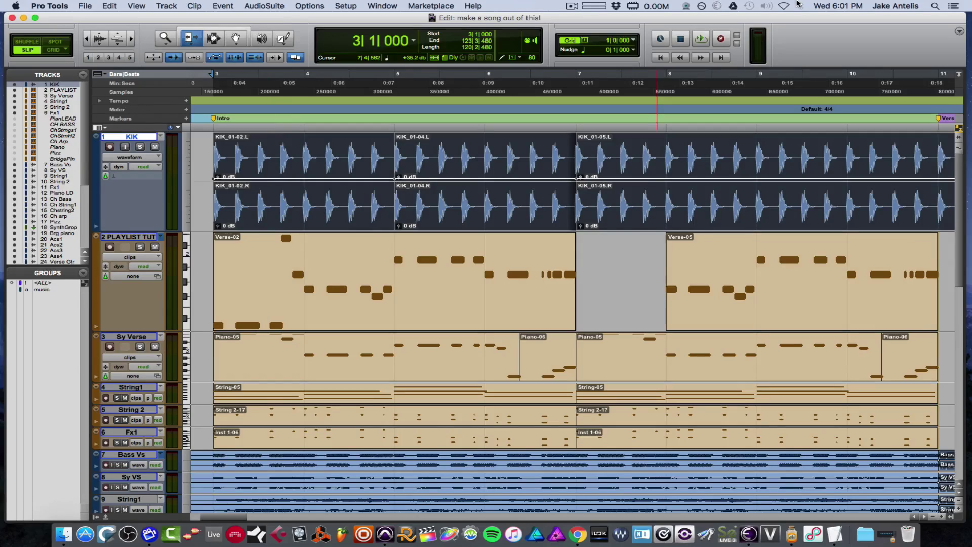
Step: With the Selector tool, select the whole KIK_01-02 clip and show its Clip Effects settings
{"action": "left_click", "coordinate": [216, 39]}
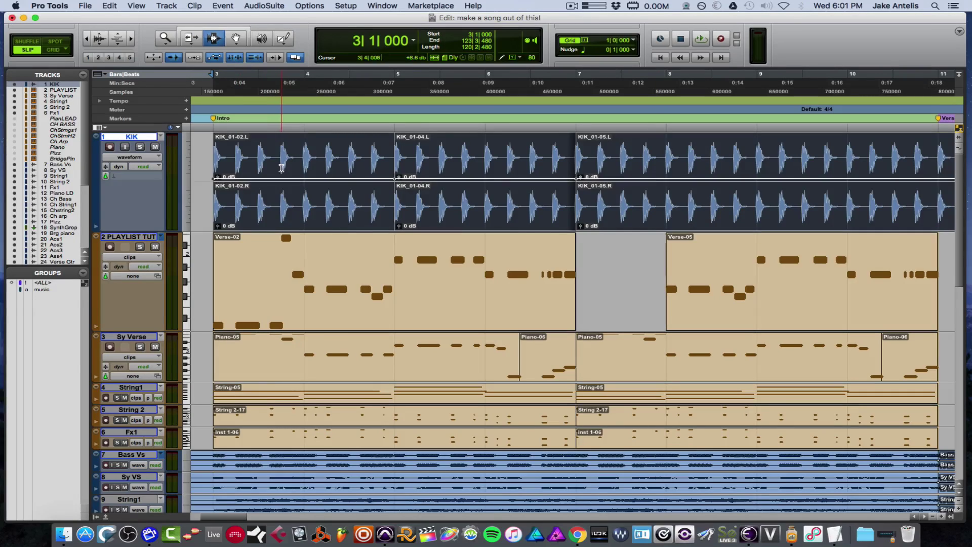
{"action": "double_click", "coordinate": [281, 168]}
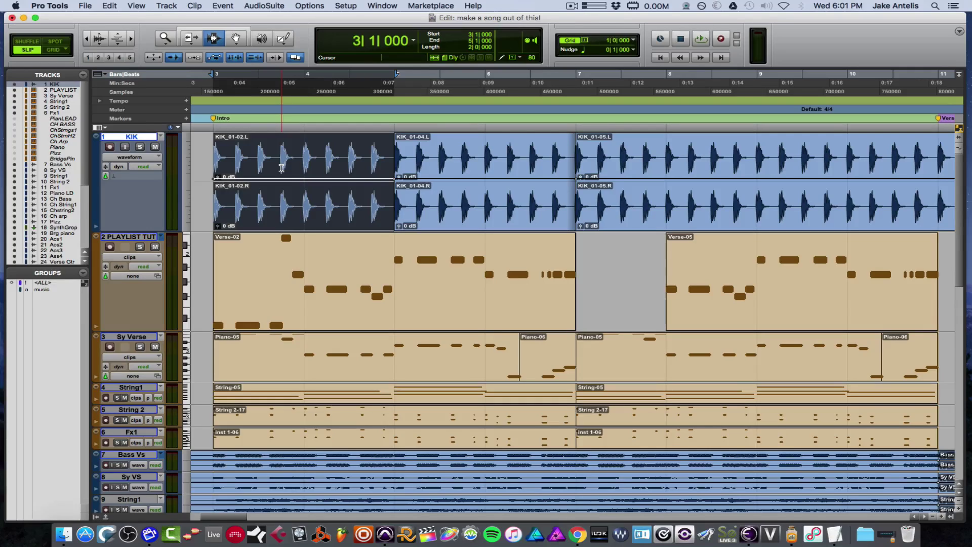
{"action": "key", "text": "alt+super+6"}
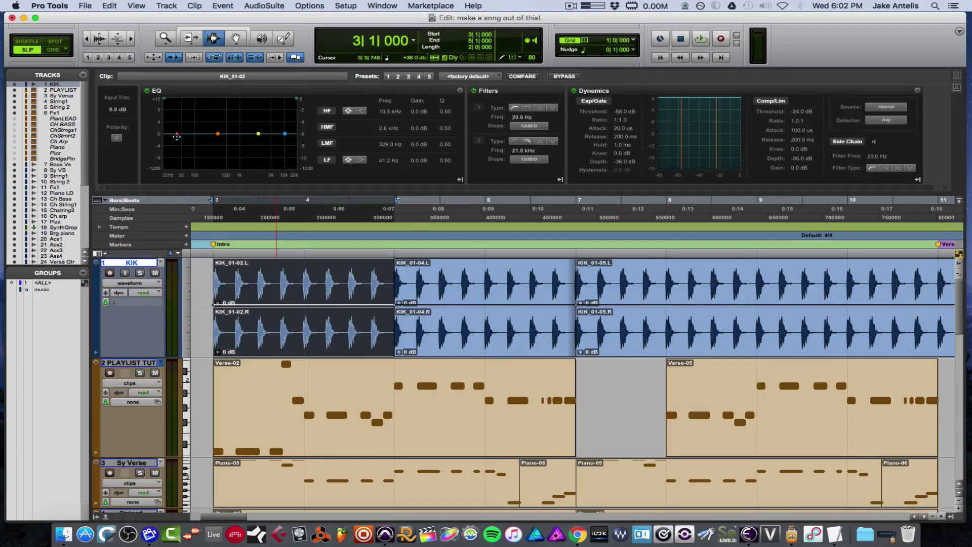
Step: Cut KIK_01-02's low band by -8.8 dB at 53.8 Hz, then select the whole KIK_01-04 clip
{"action": "left_click_drag", "start_coordinate": [176, 136], "coordinate": [182, 163]}
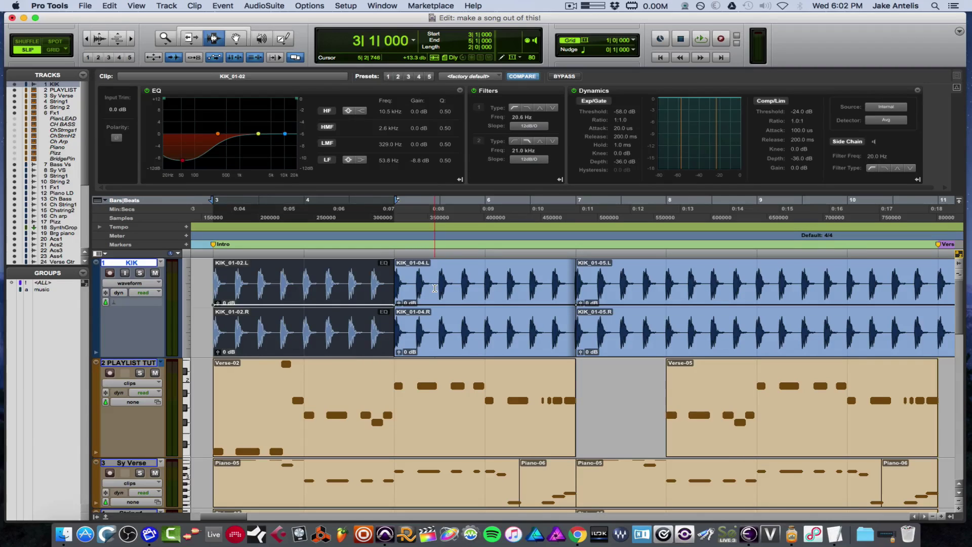
{"action": "left_click", "coordinate": [436, 283]}
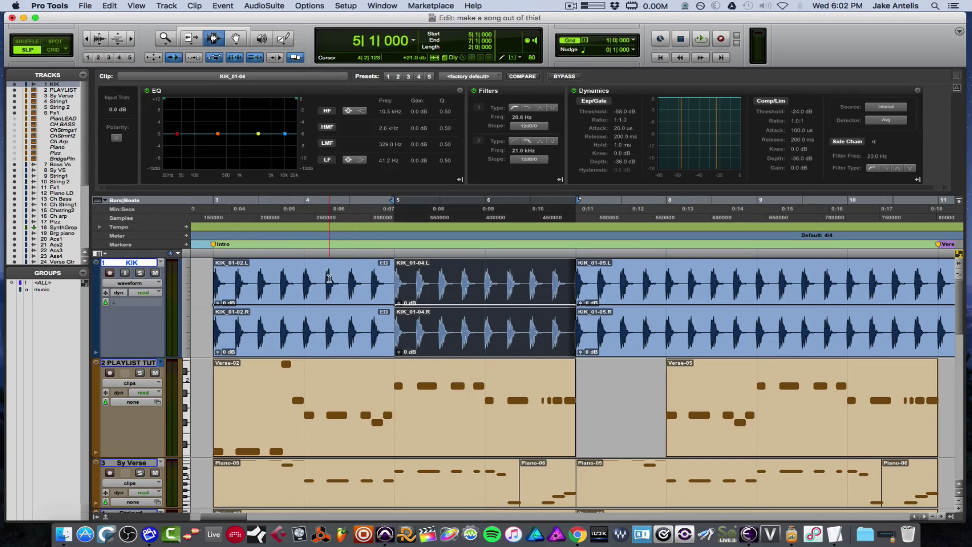
{"action": "double_click", "coordinate": [329, 279]}
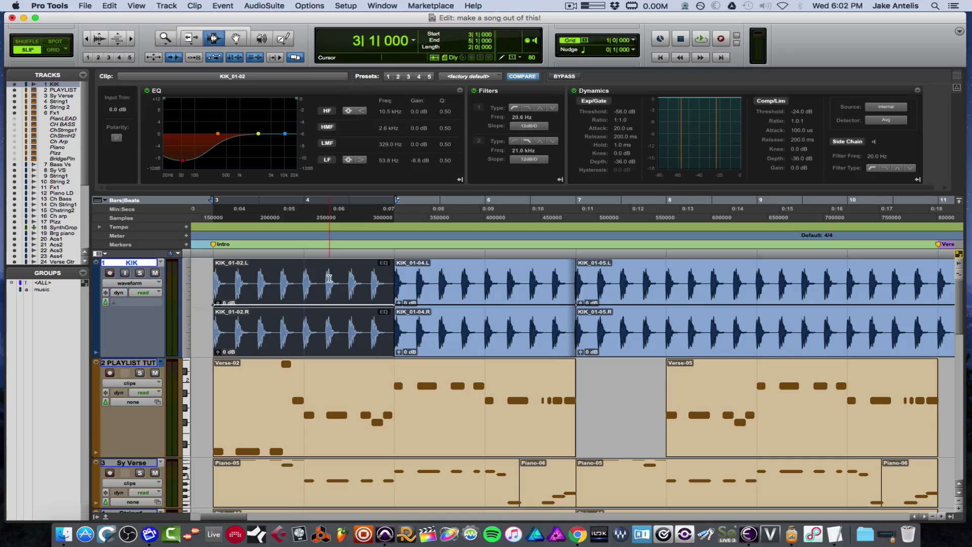
{"action": "left_click", "coordinate": [428, 282]}
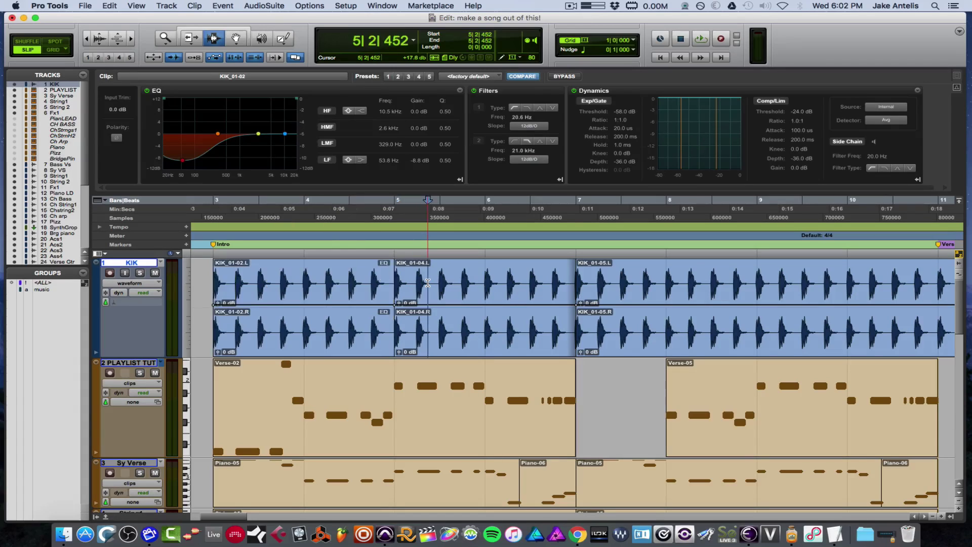
{"action": "double_click", "coordinate": [428, 282]}
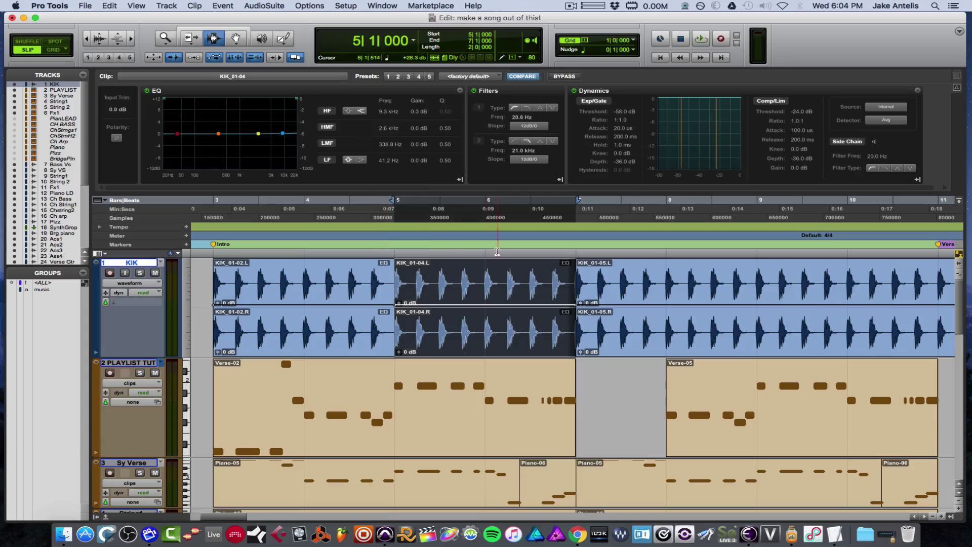
Step: Boost KIK_01-04's high band by +6.1 dB at 8.0 kHz
{"action": "double_click", "coordinate": [481, 289]}
{"action": "left_click_drag", "start_coordinate": [283, 133], "coordinate": [280, 116]}
{"action": "left_click", "coordinate": [303, 299]}
{"action": "double_click", "coordinate": [303, 299]}
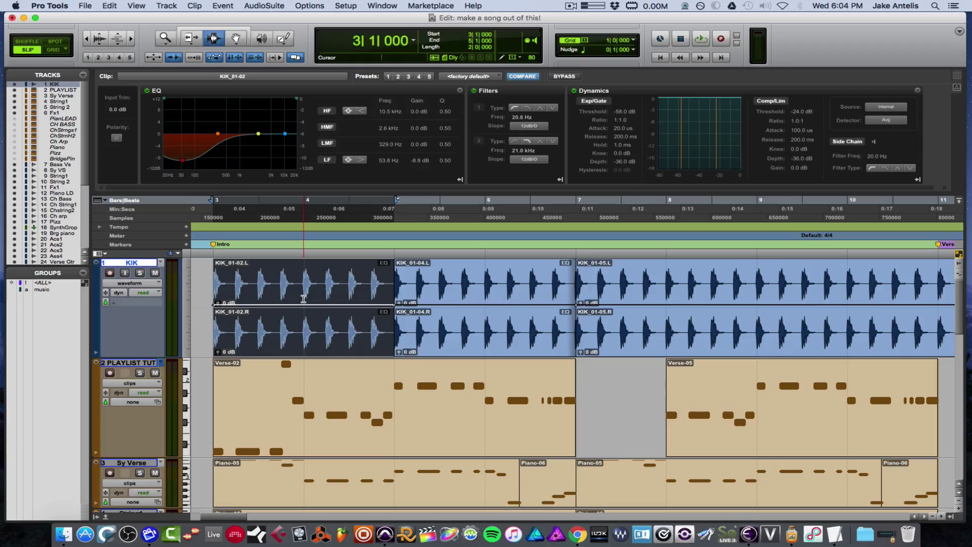
Step: Copy KIK_01-04, paste a duplicate at bar 7, and select the pasted copy
{"action": "left_click", "coordinate": [442, 286]}
{"action": "double_click", "coordinate": [442, 286]}
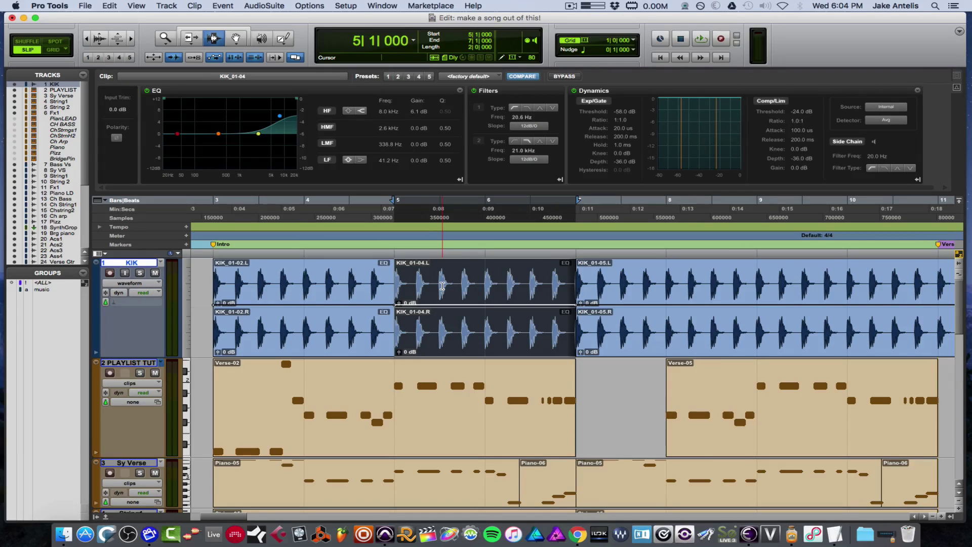
{"action": "key", "text": "super+c"}
{"action": "key", "text": "super+d"}
{"action": "double_click", "coordinate": [592, 295]}
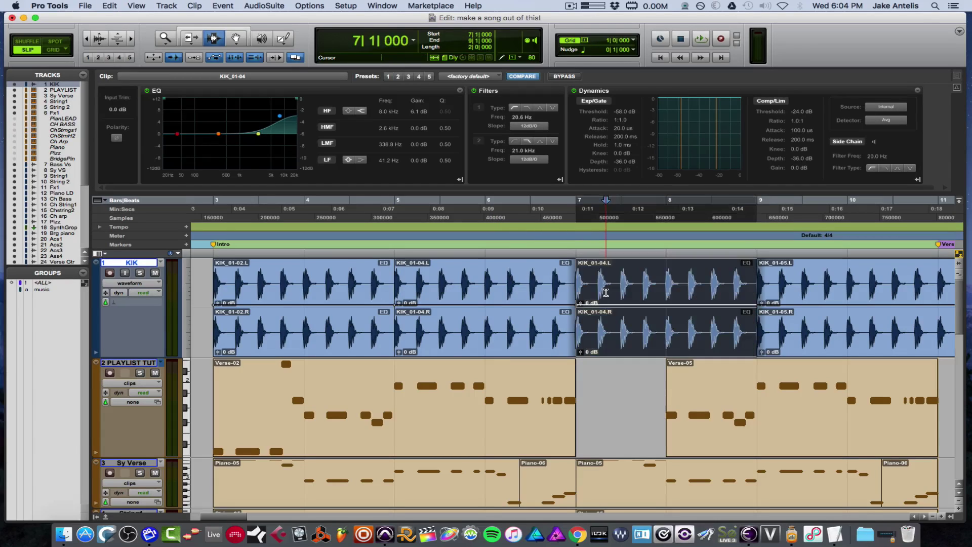
{"action": "left_click", "coordinate": [495, 293]}
{"action": "key", "text": "alt+Tab"}
{"action": "key", "text": "ctrl+alt+Tab"}
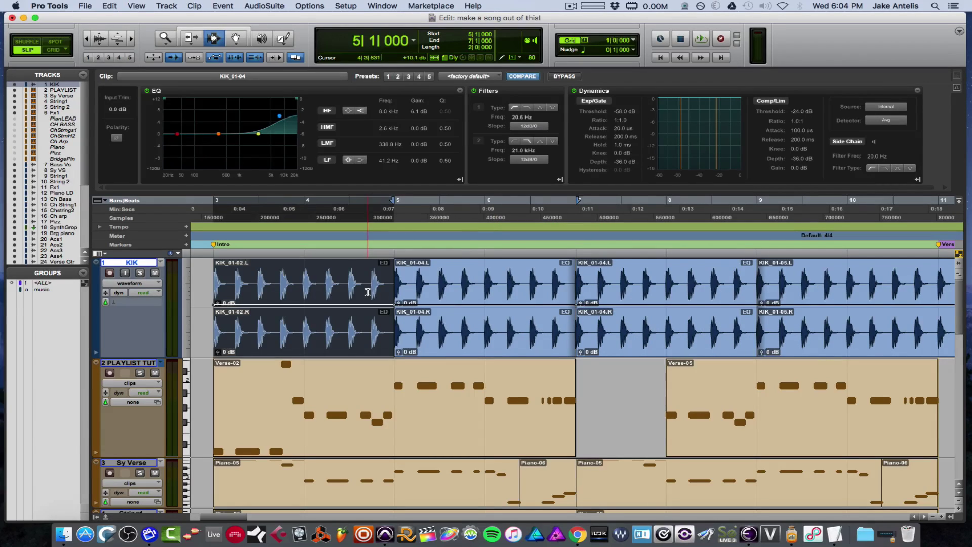
{"action": "double_click", "coordinate": [630, 292]}
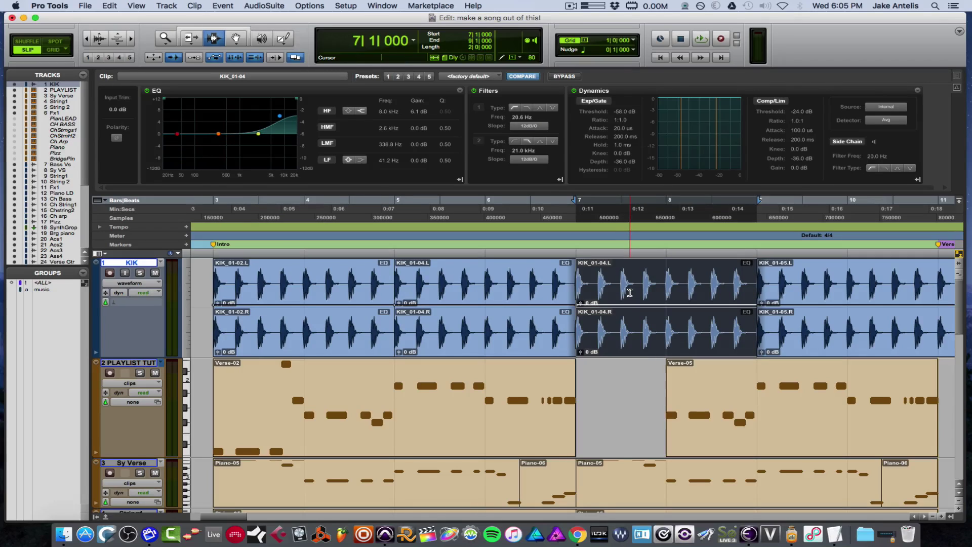
Step: Undo the bar-7 paste and compare the middle kick clip with its clip EQ off and on
{"action": "key", "text": "super+z"}
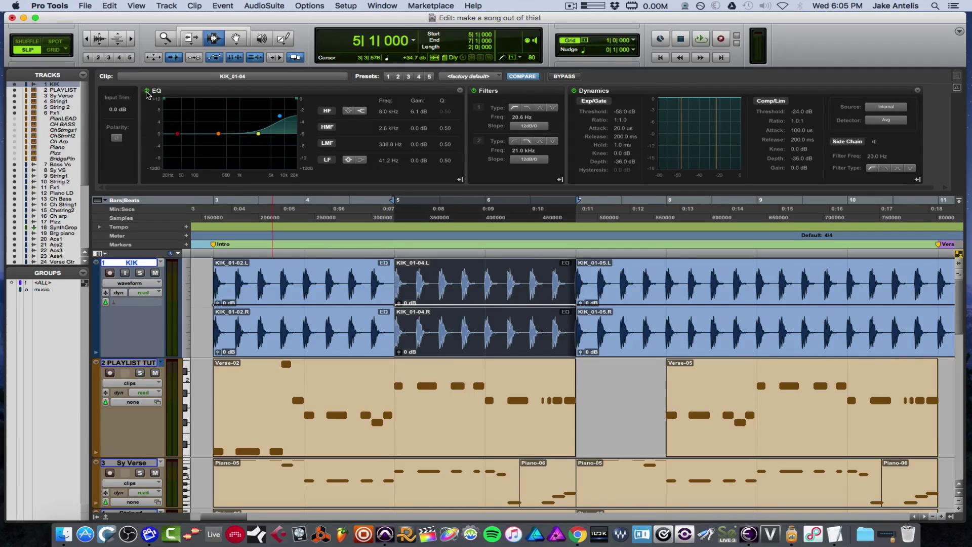
{"action": "left_click", "coordinate": [147, 91]}
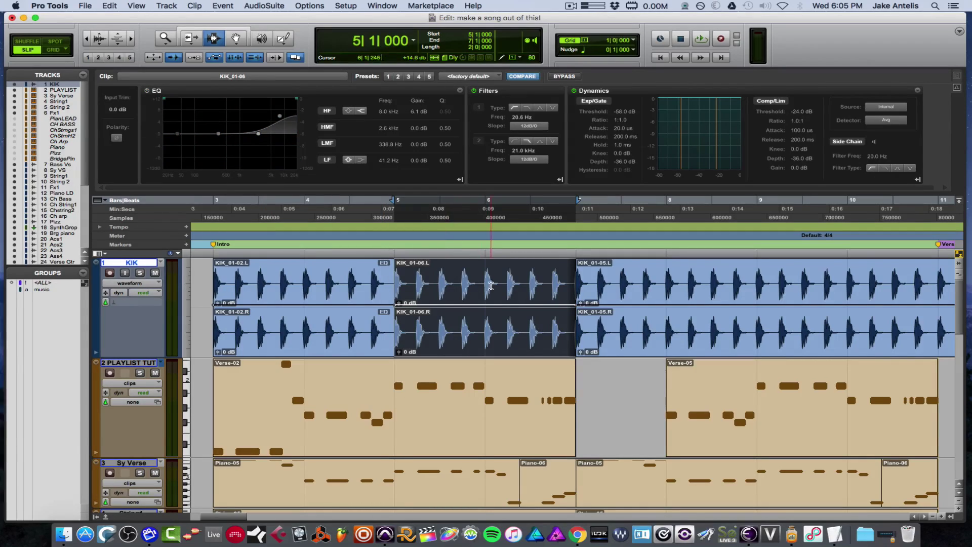
{"action": "left_click", "coordinate": [147, 91]}
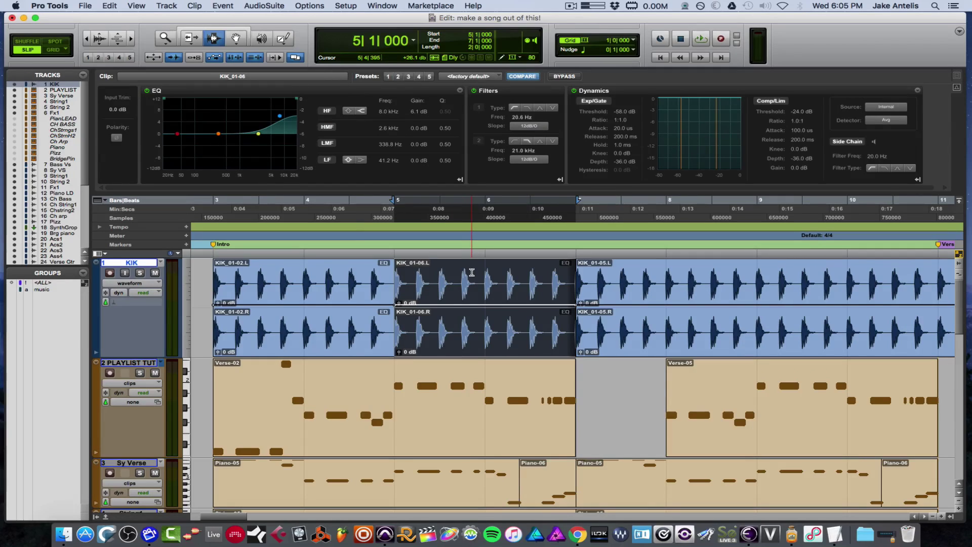
Step: Hide and reshow the Clip Effects settings, then deselect the clip
{"action": "key", "text": "super+alt+6"}
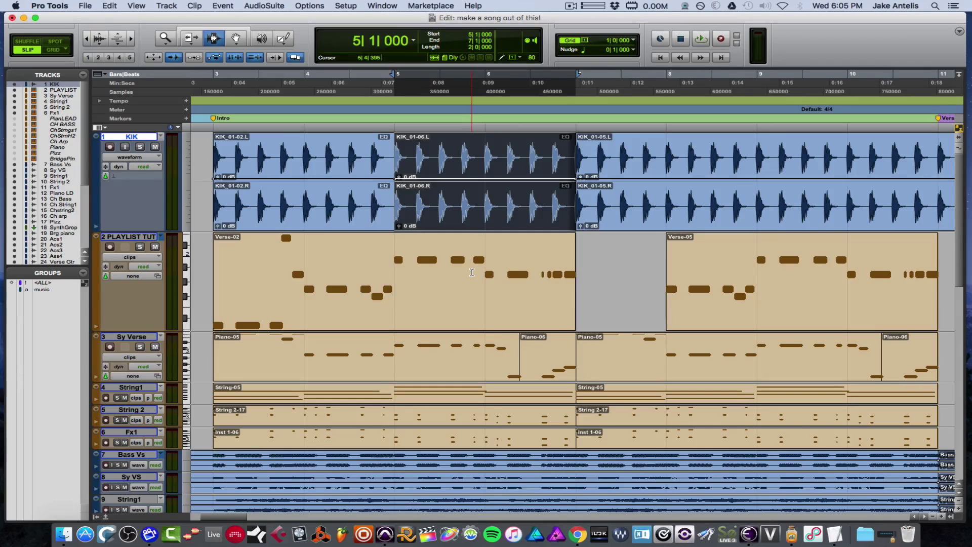
{"action": "key", "text": "super+alt+6"}
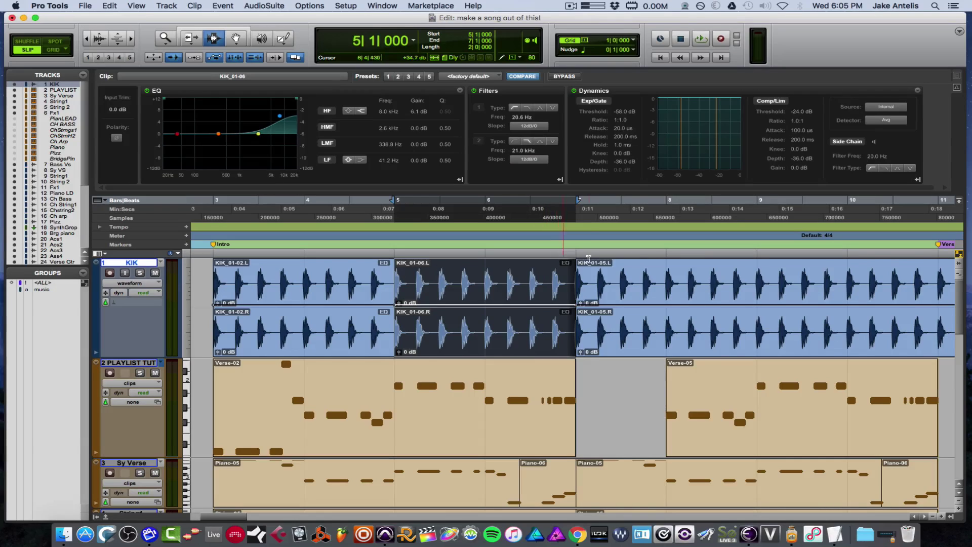
{"action": "left_click", "coordinate": [443, 288]}
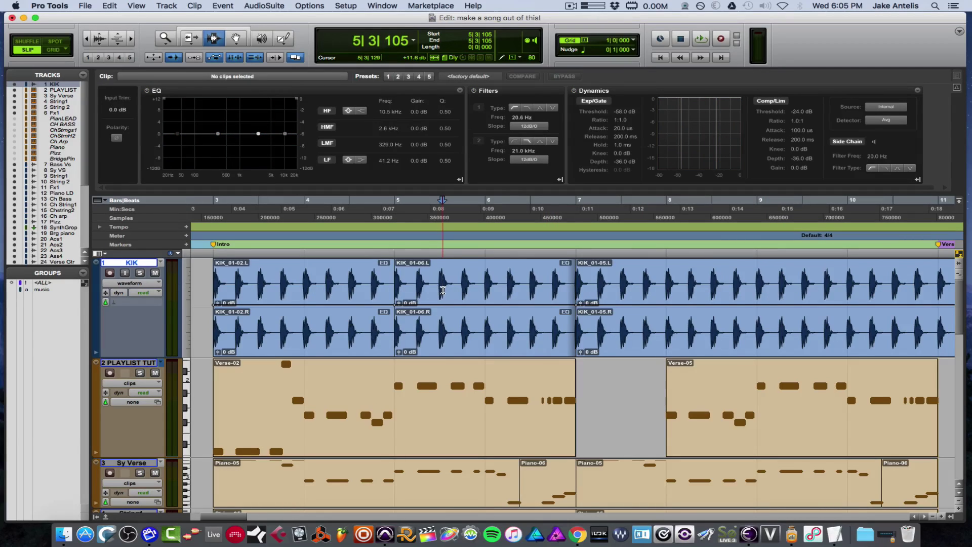
Step: Bring up KIK_01-06's clip options and dismiss them without choosing anything
{"action": "right_click", "coordinate": [443, 290]}
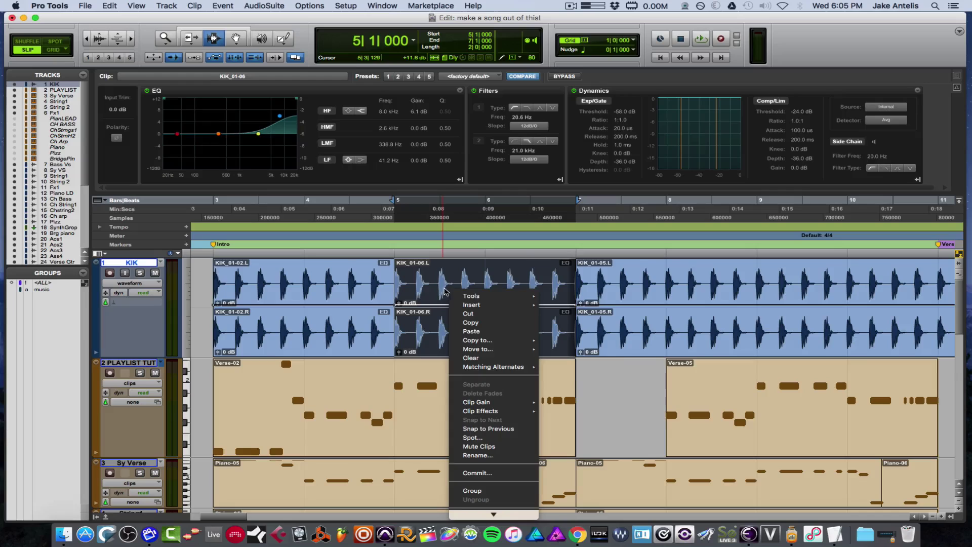
{"action": "mouse_move", "coordinate": [465, 293]}
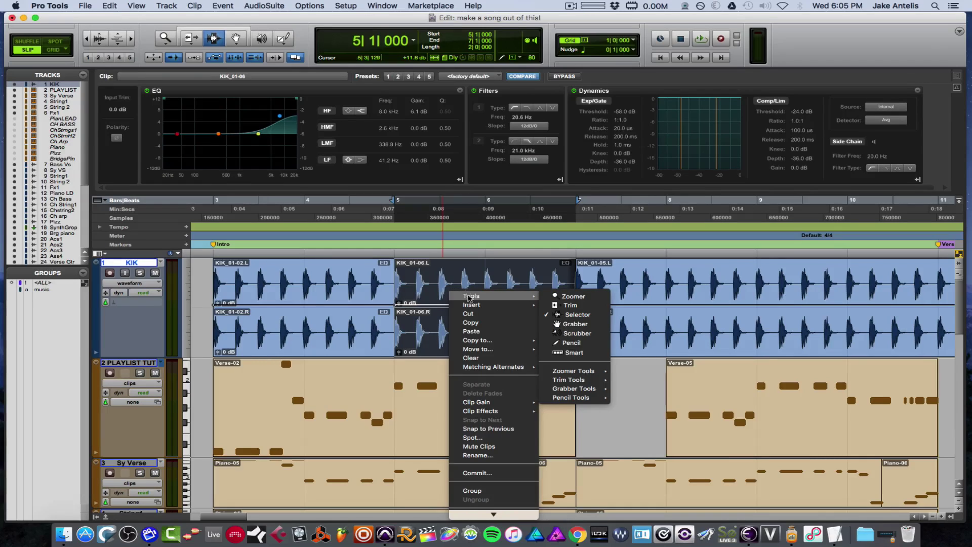
{"action": "mouse_move", "coordinate": [516, 412]}
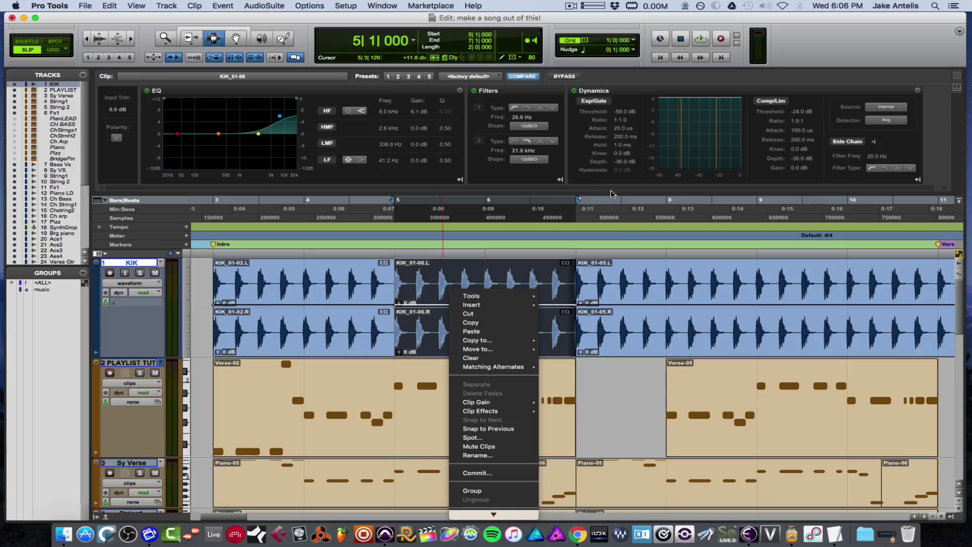
{"action": "left_click", "coordinate": [534, 273]}
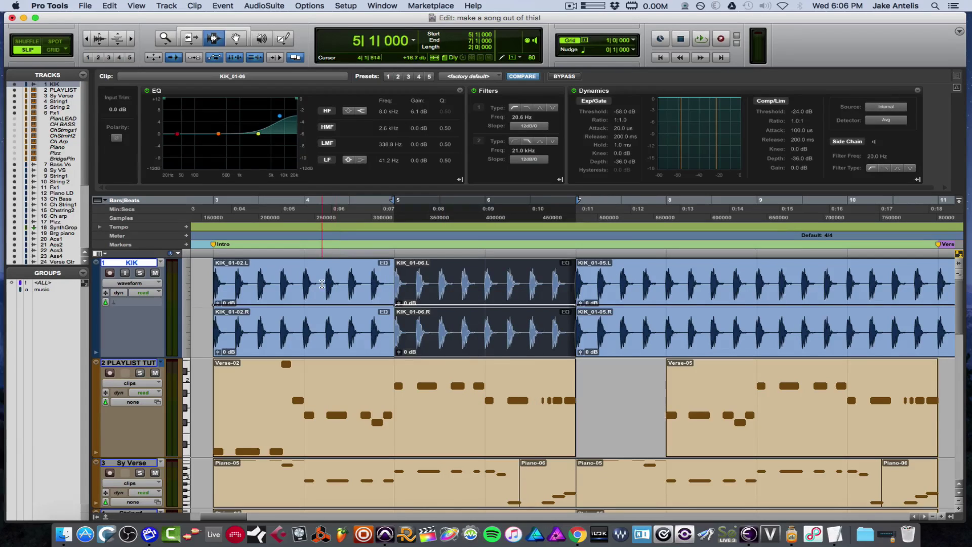
Step: Bypass the Clip Effects on KIK_01-02, then undo the bypass to restore its EQ
{"action": "left_click", "coordinate": [324, 285]}
{"action": "right_click", "coordinate": [328, 285]}
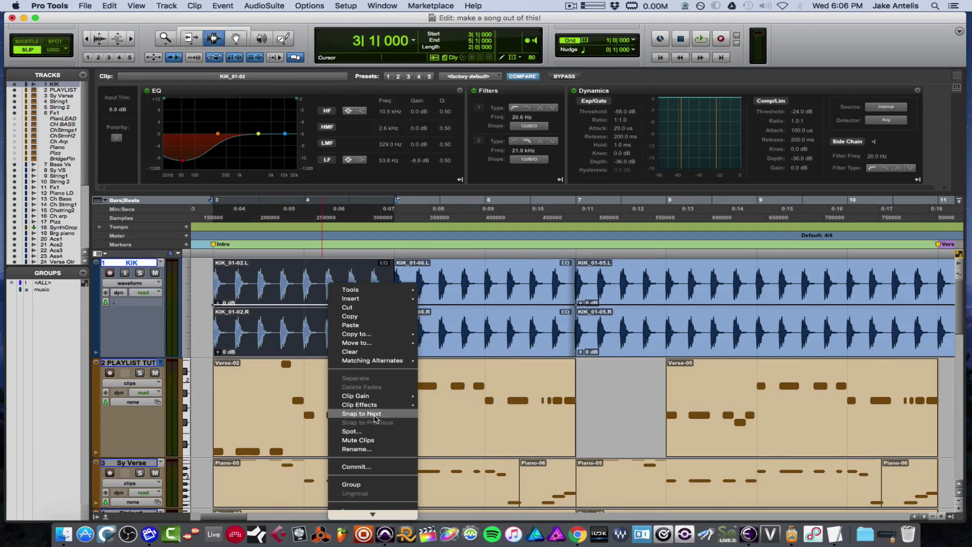
{"action": "mouse_move", "coordinate": [387, 405]}
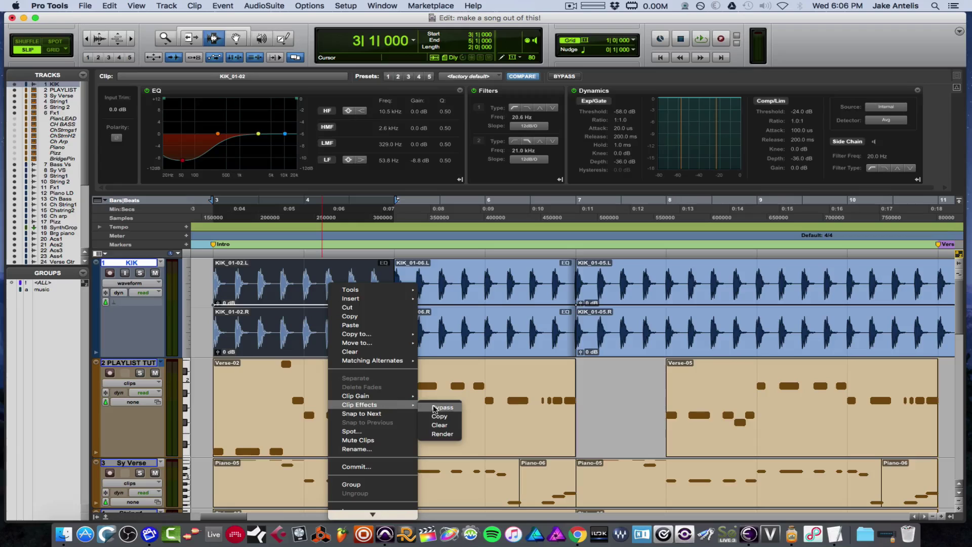
{"action": "left_click", "coordinate": [435, 408]}
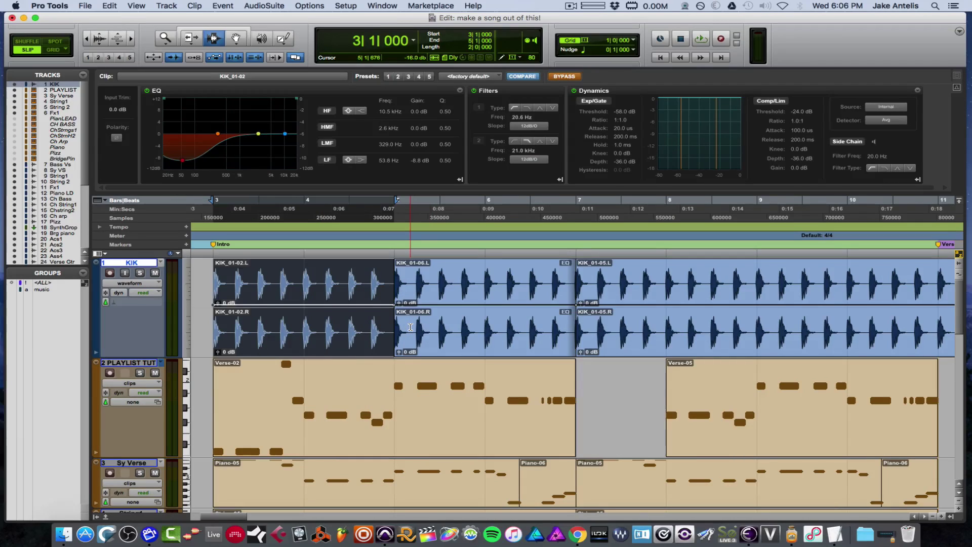
{"action": "left_click", "coordinate": [291, 327]}
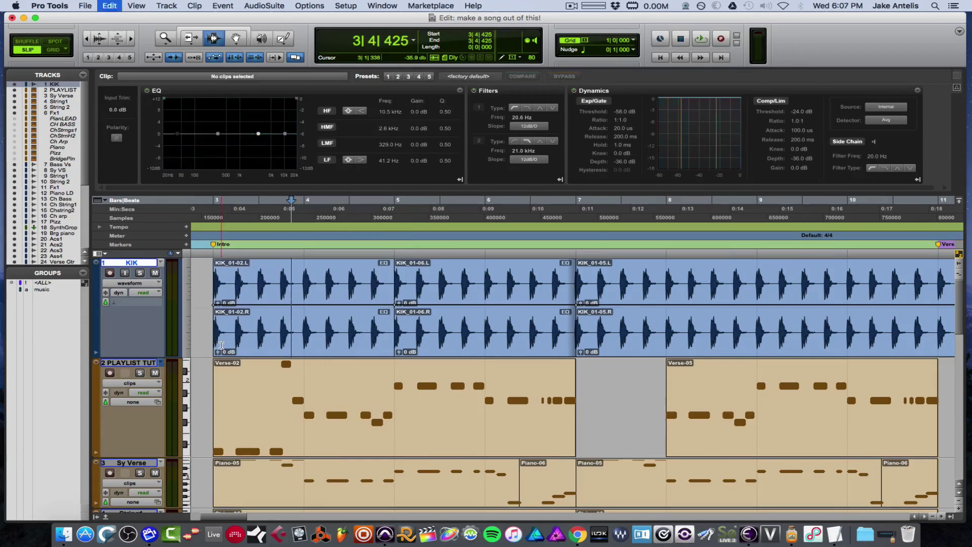
{"action": "key", "text": "super+z"}
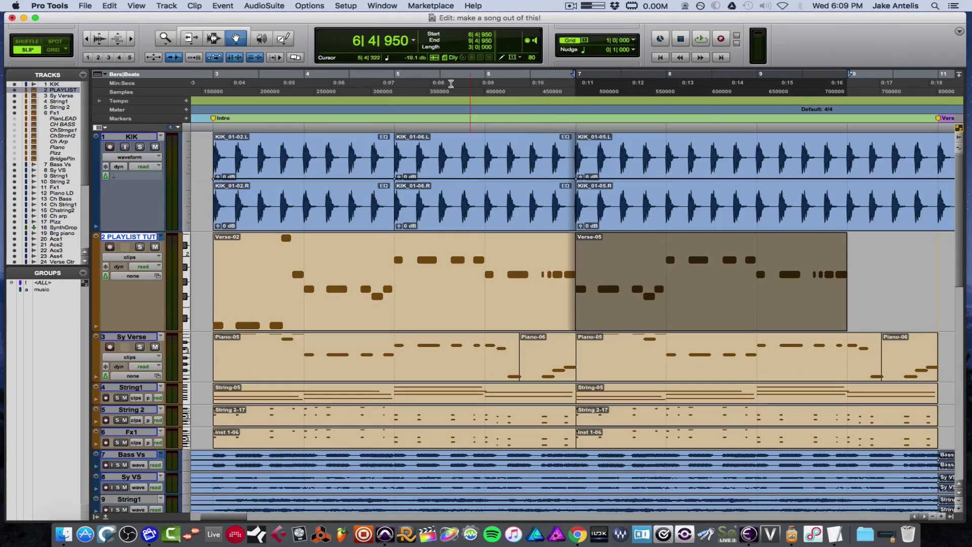
Step: Enable Layered Editing, slide Verse-05 over Verse-02 and back to bar 7, then select Verse-02
{"action": "left_click", "coordinate": [296, 58]}
{"action": "left_click_drag", "start_coordinate": [645, 261], "coordinate": [466, 260]}
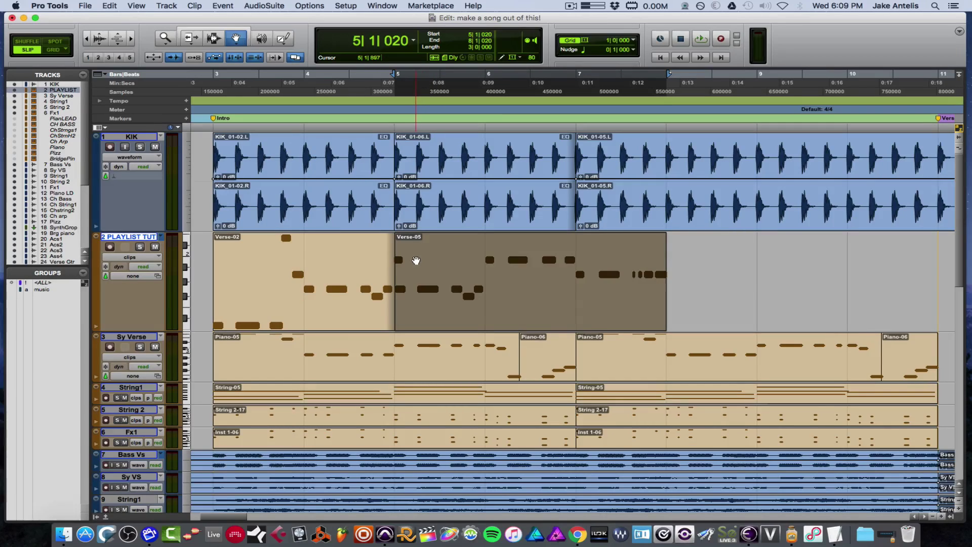
{"action": "left_click_drag", "start_coordinate": [416, 260], "coordinate": [596, 269]}
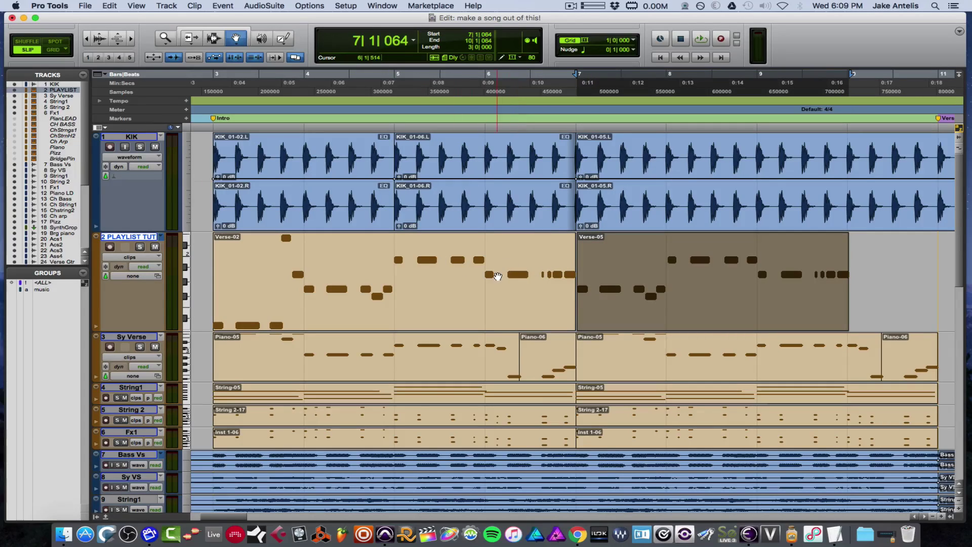
{"action": "left_click", "coordinate": [435, 246]}
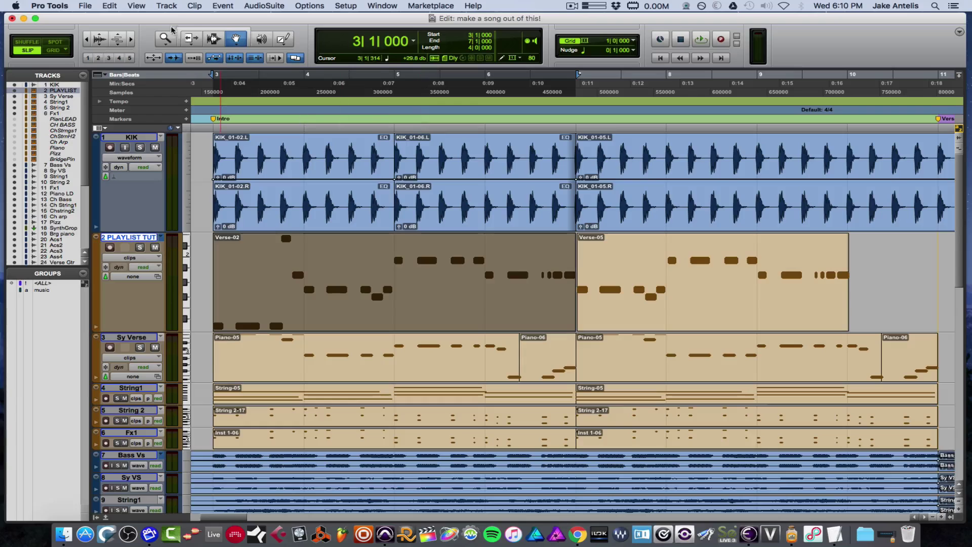
Step: Open the Pro Tools application menu
{"action": "left_click", "coordinate": [50, 5]}
Step: Open Preferences and switch to the Editing page
{"action": "left_click", "coordinate": [84, 33]}
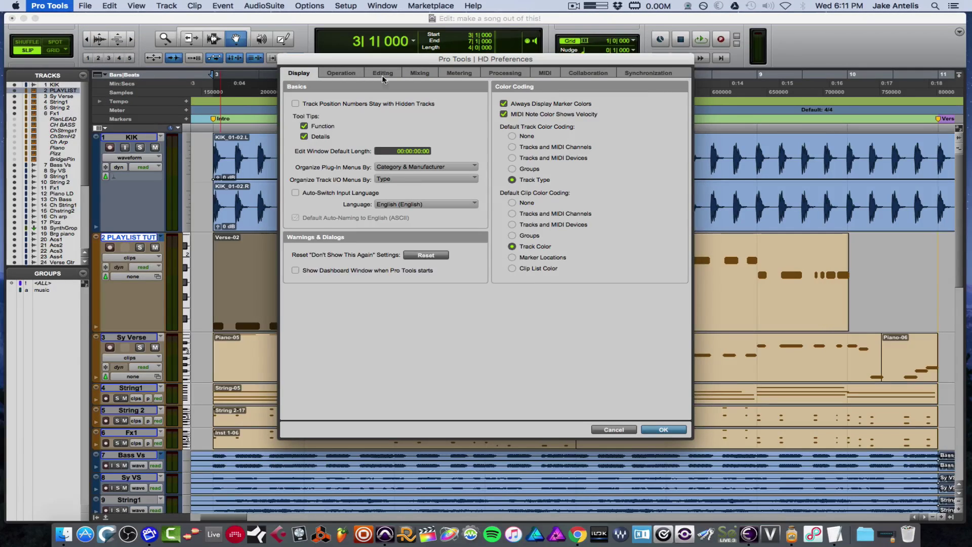
{"action": "left_click", "coordinate": [383, 73]}
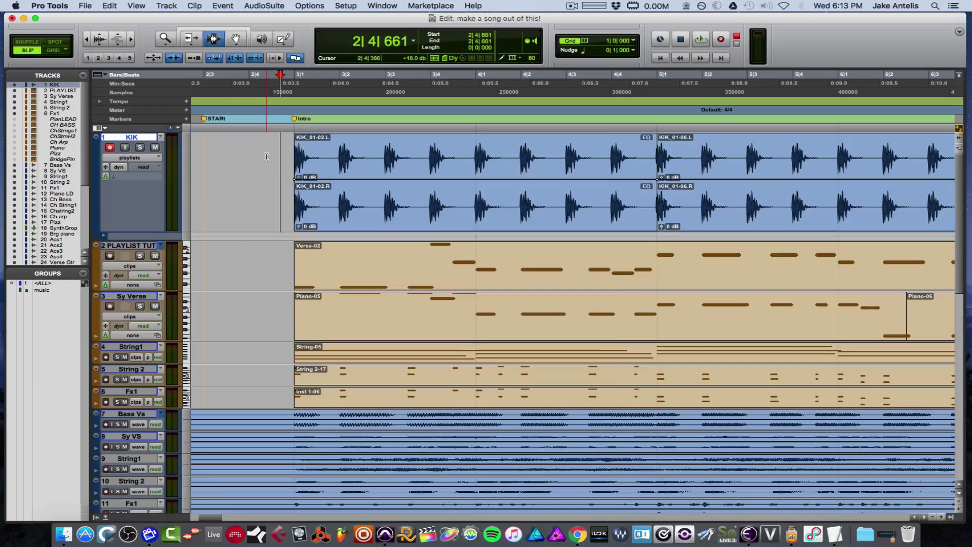
Step: Record a short new kick take on the record-enabled KIK track, then stop
{"action": "key", "text": "super+space"}
{"action": "key", "text": "space"}
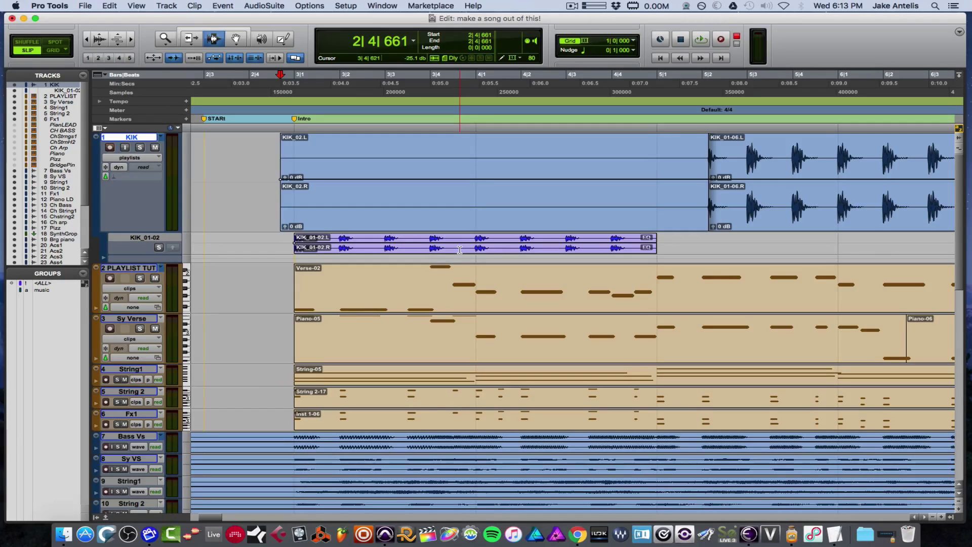
Step: Switch the kick track's view back to waveform
{"action": "left_click", "coordinate": [135, 158]}
{"action": "left_click", "coordinate": [134, 185]}
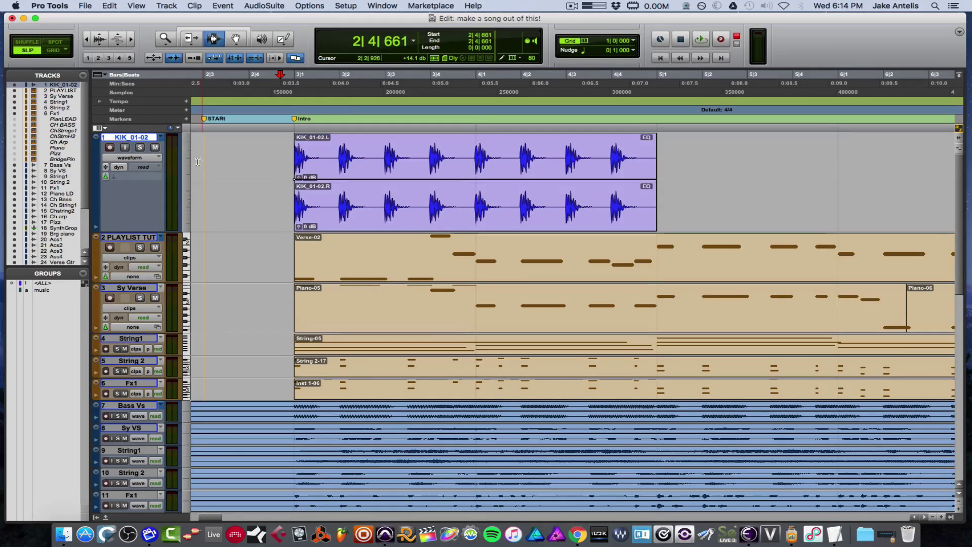
{"action": "left_click", "coordinate": [150, 158]}
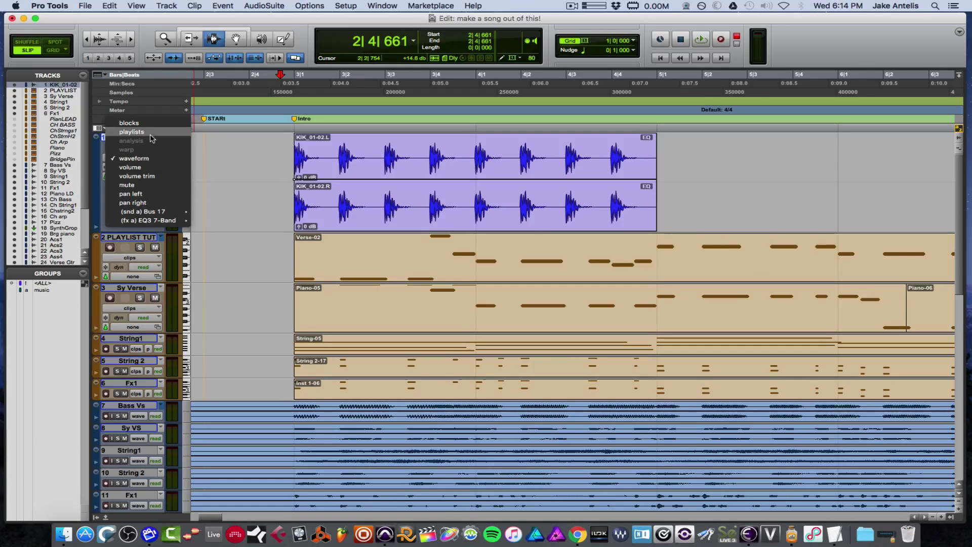
{"action": "left_click", "coordinate": [151, 132]}
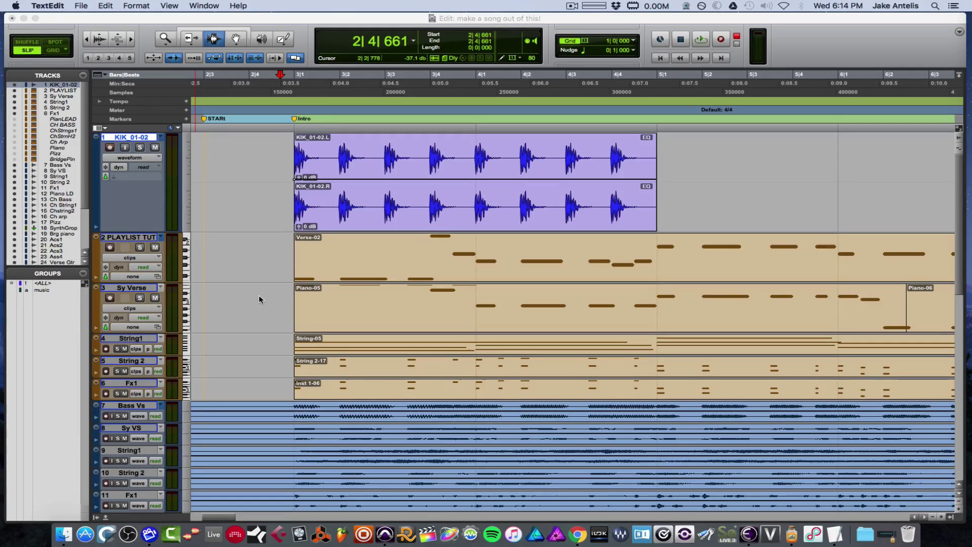
{"action": "left_click", "coordinate": [260, 299]}
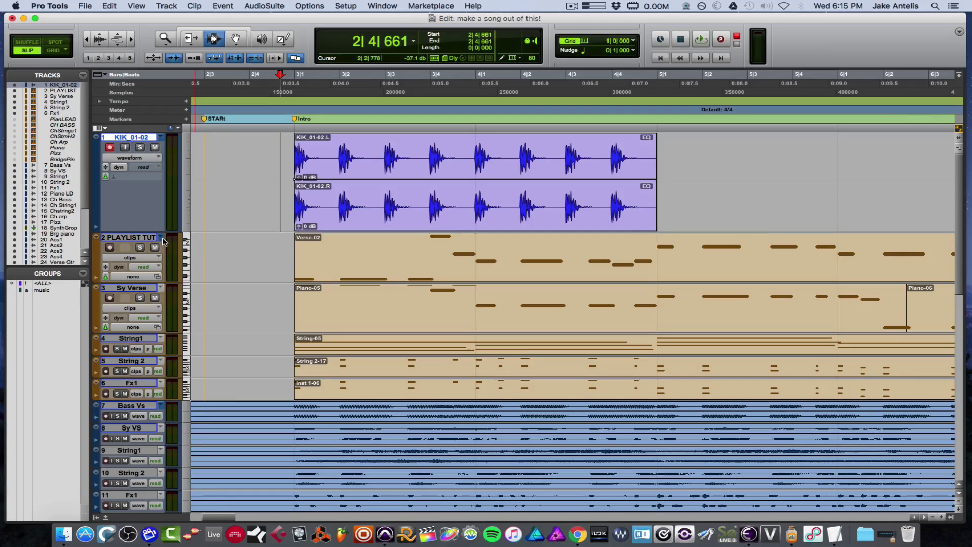
{"action": "key", "text": "super+Tab"}
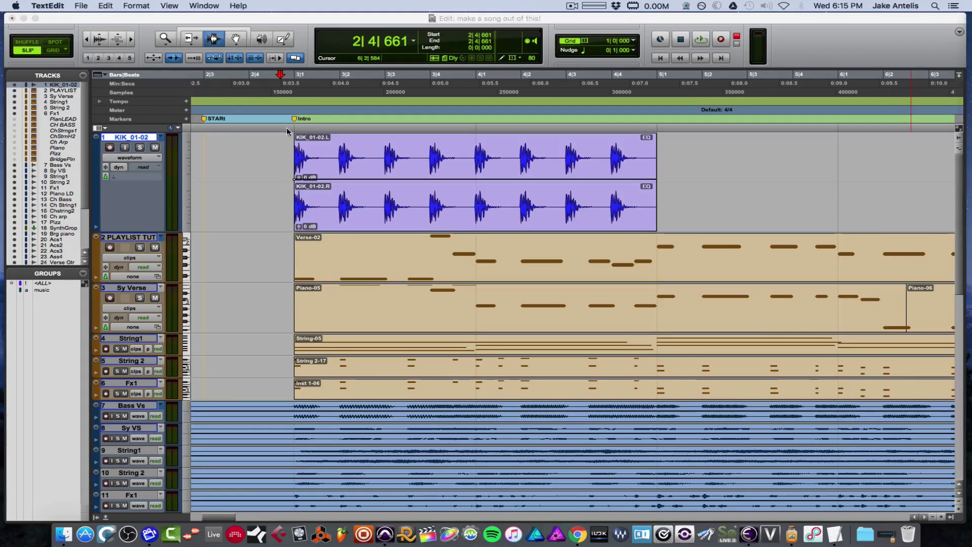
Step: Draw a fade-in on KIK_01-02 from bar 3 to about 3|3 and bend it convex
{"action": "left_click", "coordinate": [286, 175]}
{"action": "left_click_drag", "start_coordinate": [272, 176], "coordinate": [405, 175]}
{"action": "key", "text": "ctrl+f"}
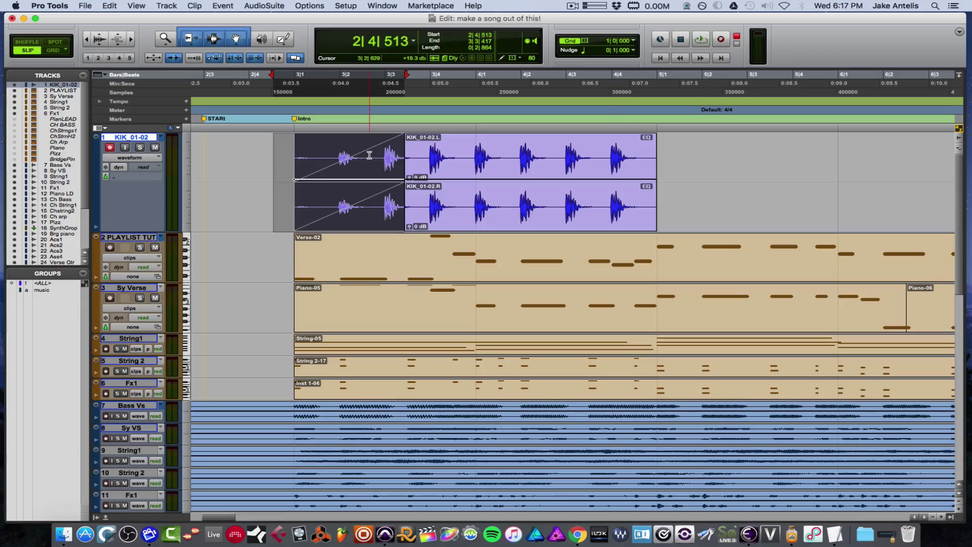
{"action": "key", "text": "ctrl+f"}
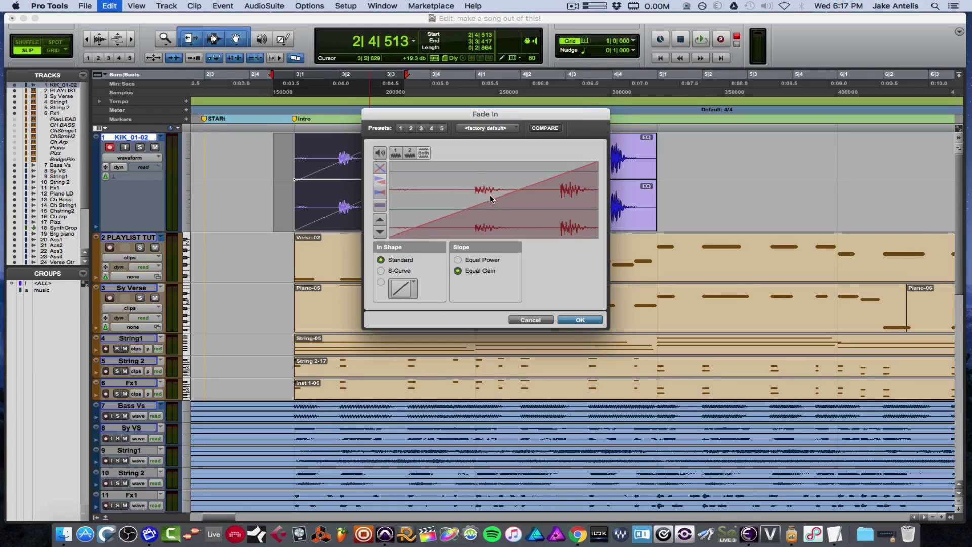
{"action": "left_click_drag", "start_coordinate": [480, 230], "coordinate": [481, 181]}
{"action": "key", "text": "Return"}
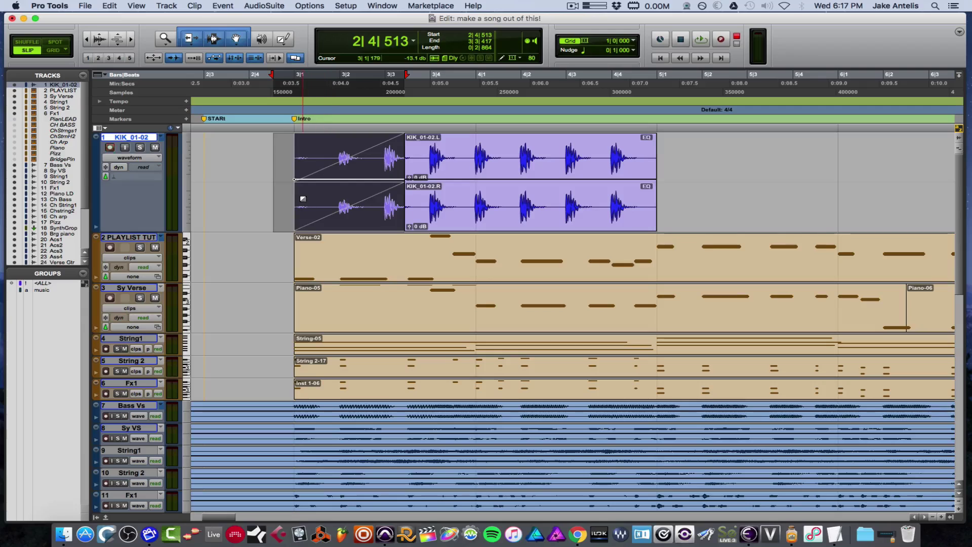
Step: Reshape the kick fade-in curve further and restore the Smart Tool
{"action": "left_click_drag", "start_coordinate": [303, 199], "coordinate": [301, 144]}
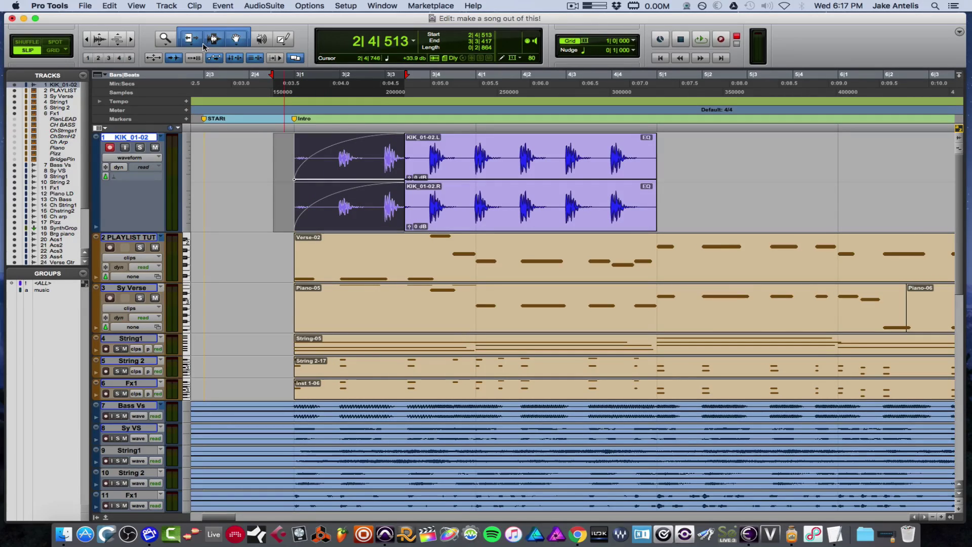
{"action": "left_click", "coordinate": [216, 39]}
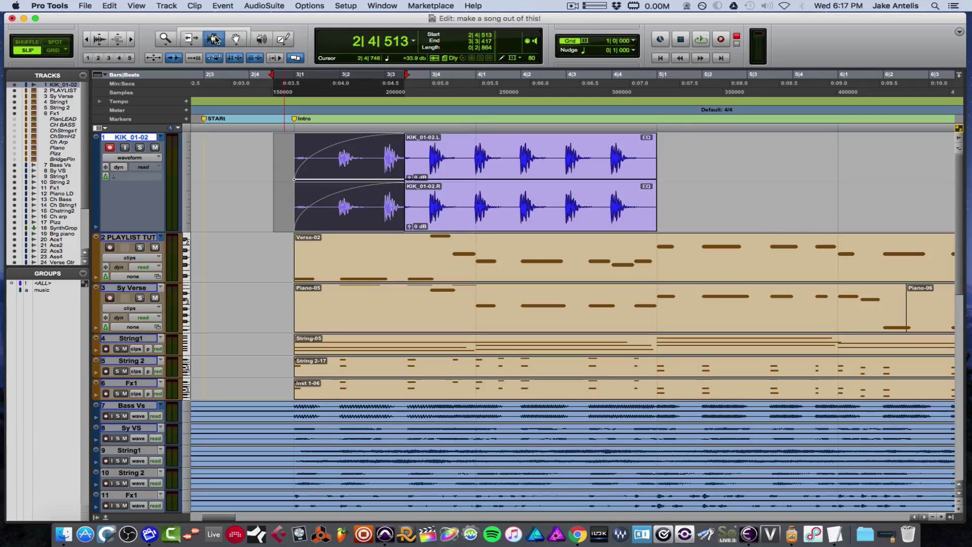
{"action": "left_click", "coordinate": [220, 31]}
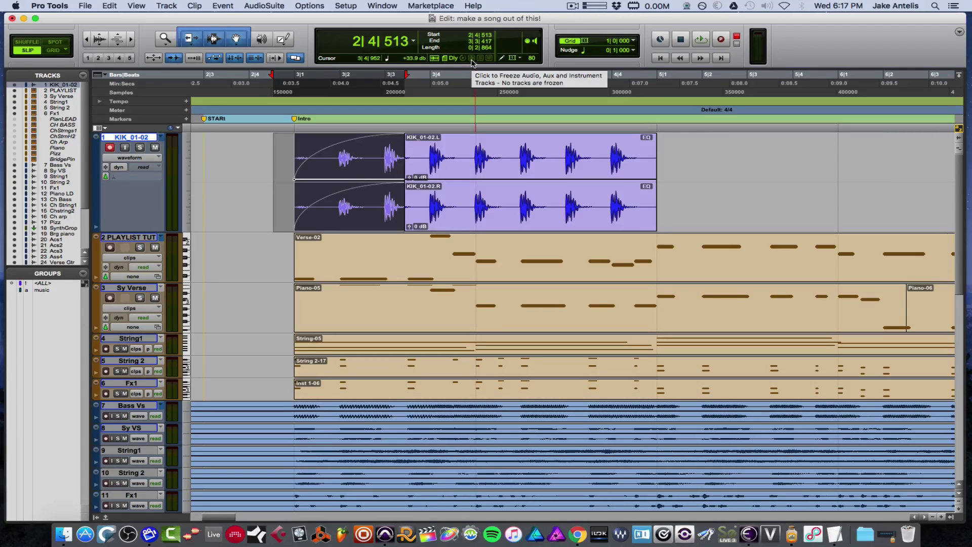
{"action": "key", "text": "shift+r"}
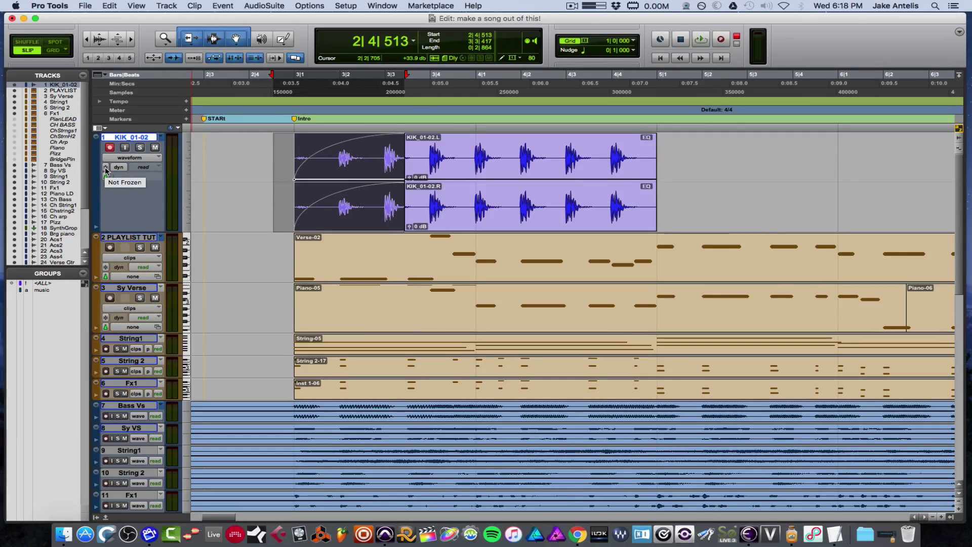
{"action": "key", "text": "F7"}
{"action": "left_click", "coordinate": [373, 157]}
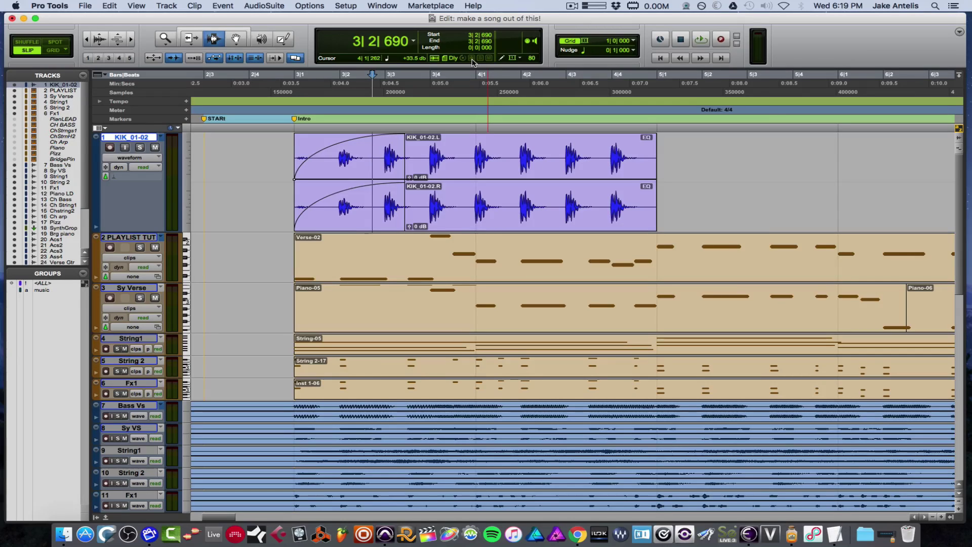
{"action": "left_click", "coordinate": [472, 59]}
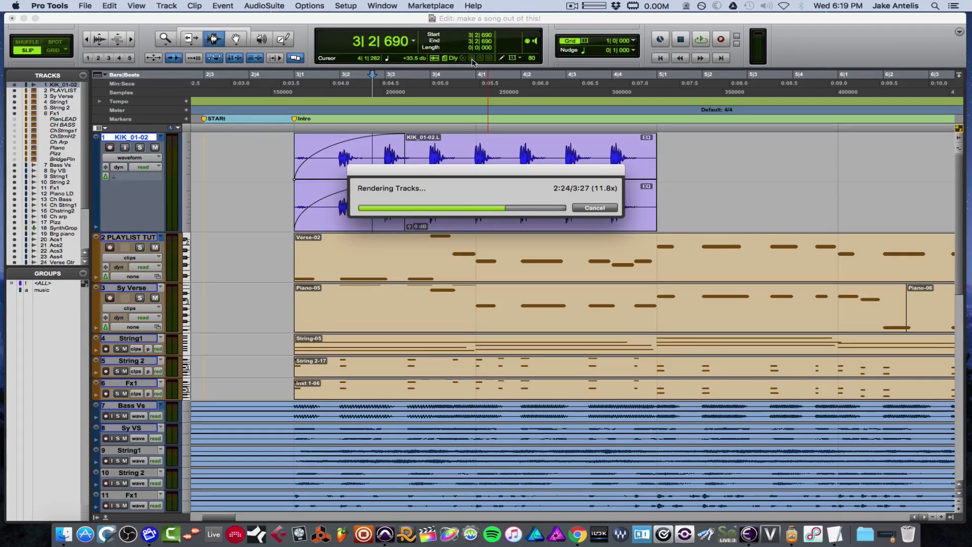
{"action": "key", "text": "Escape"}
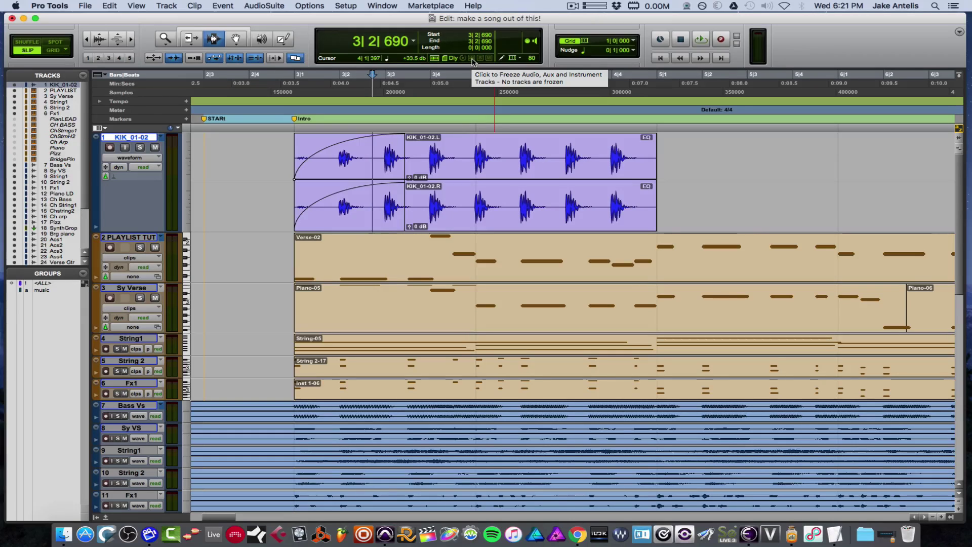
Step: Freeze all audio, aux and instrument tracks with every Include option left checked
{"action": "left_click", "coordinate": [473, 62]}
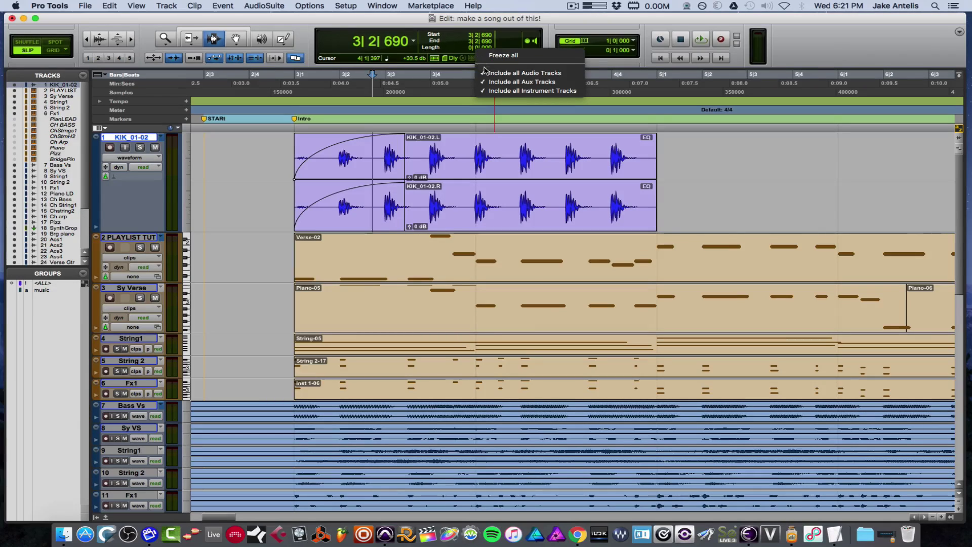
{"action": "left_click", "coordinate": [486, 73]}
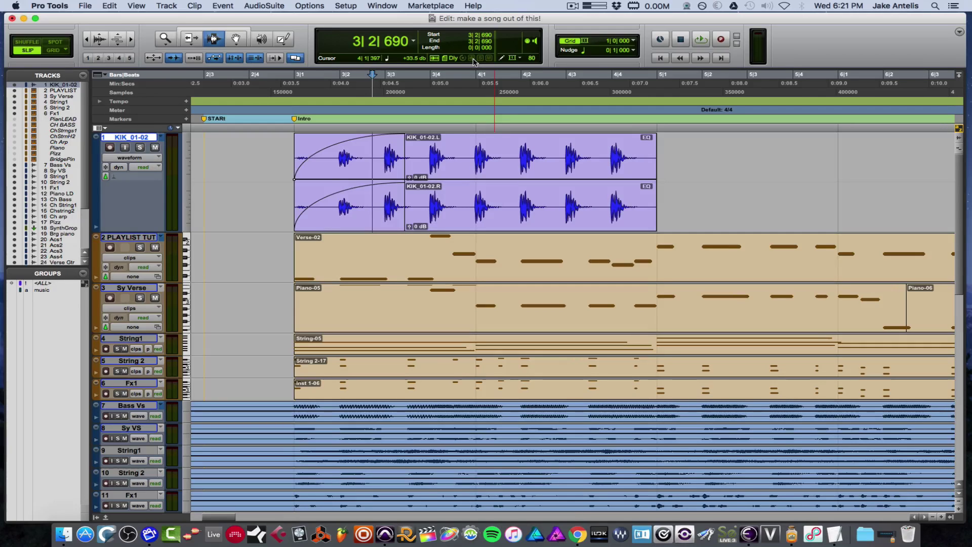
{"action": "left_click", "coordinate": [473, 60]}
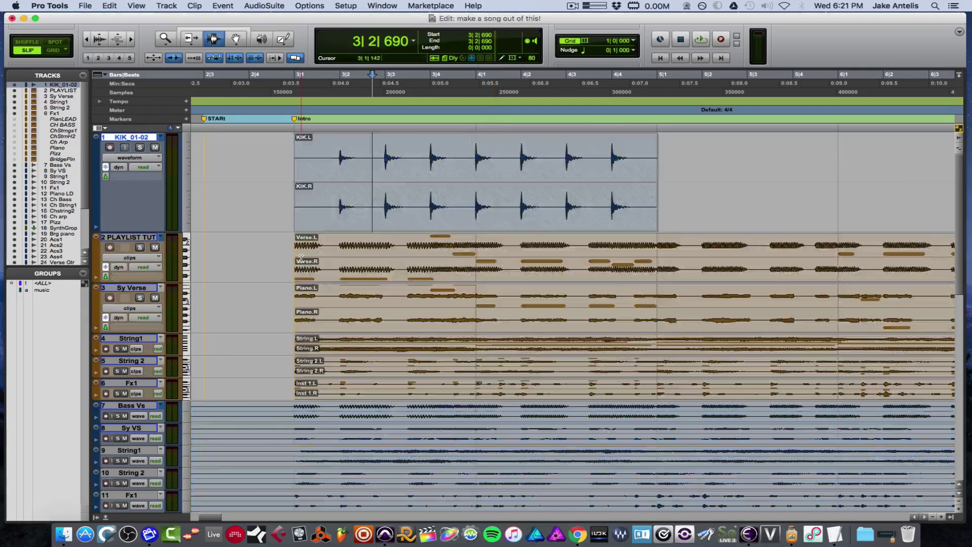